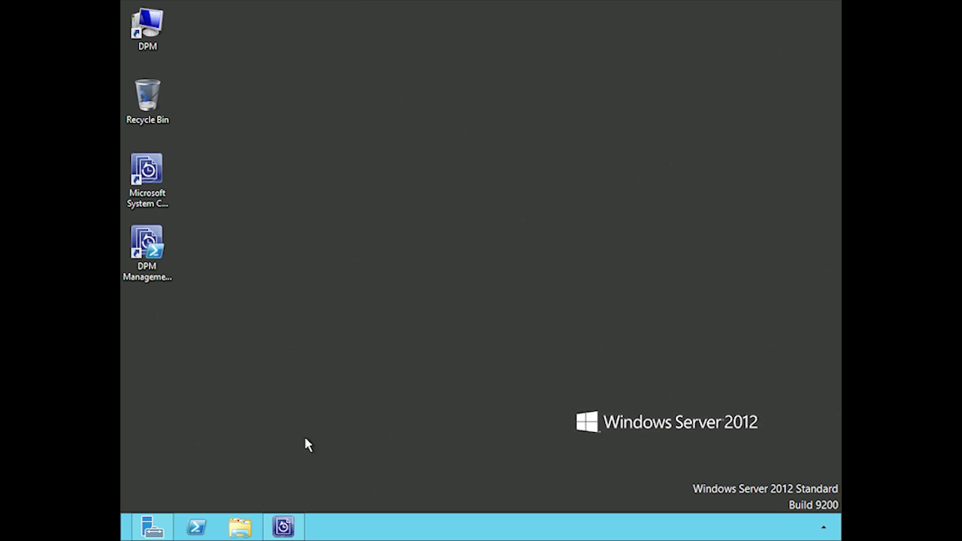
Bring the DPM console back up on Management > Agents, showing VMM01 with agent status OK
left_click(284, 524)
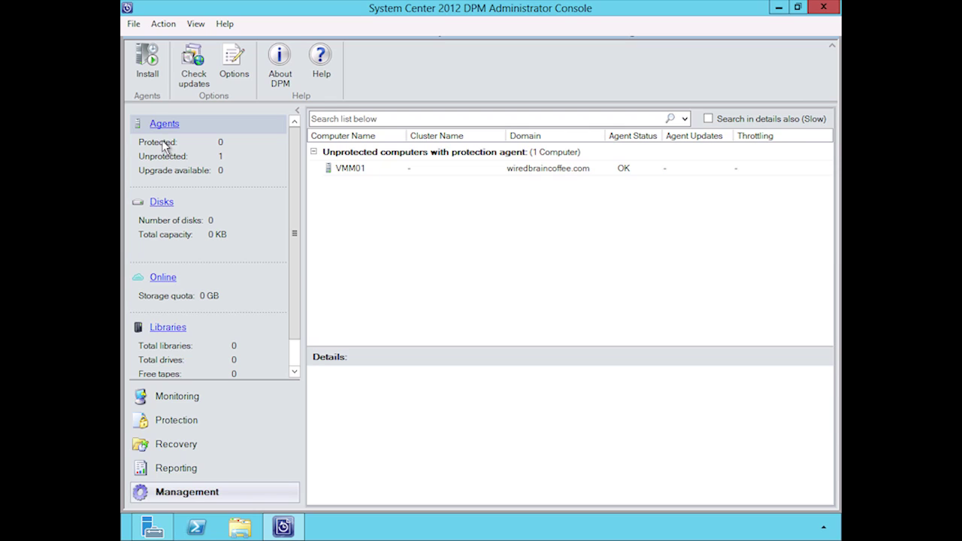
Begin a protection agent install and add HYPERV01 and HYPERV02 as selected computers
left_click(146, 71)
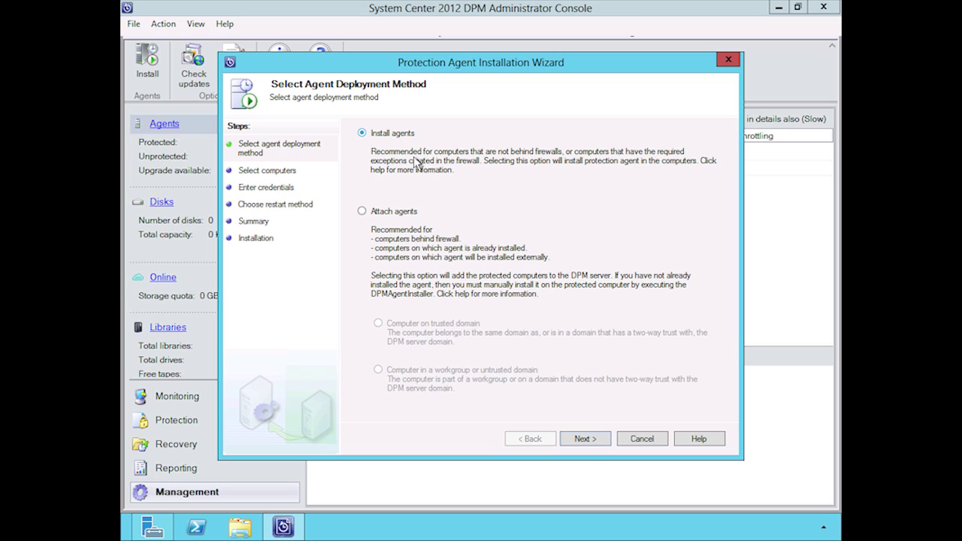
left_click(585, 439)
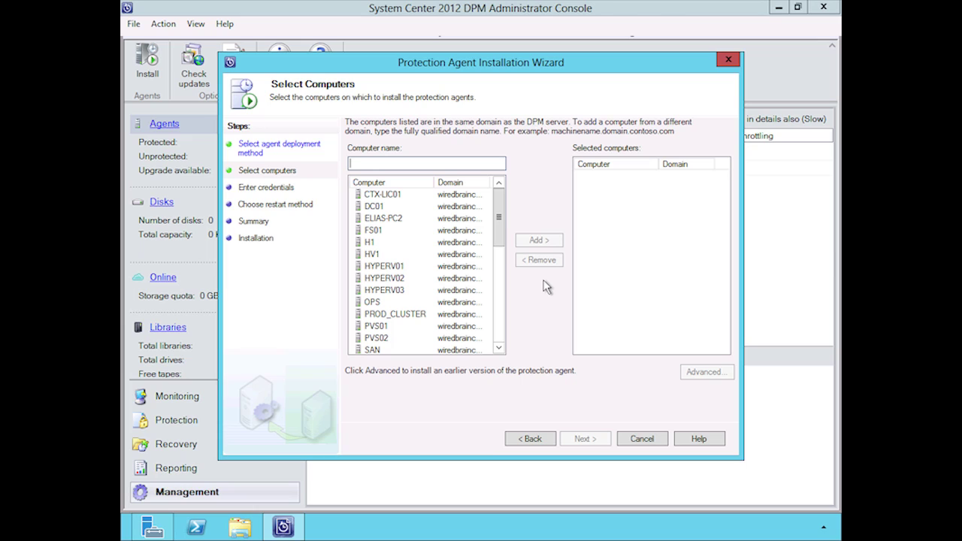
left_click(404, 269)
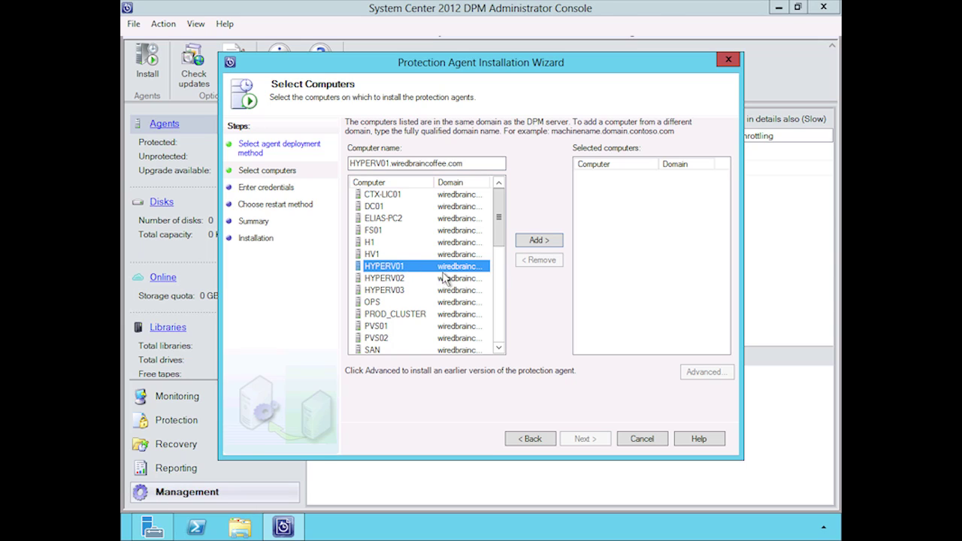
left_click(404, 280, "shift")
left_click(540, 240)
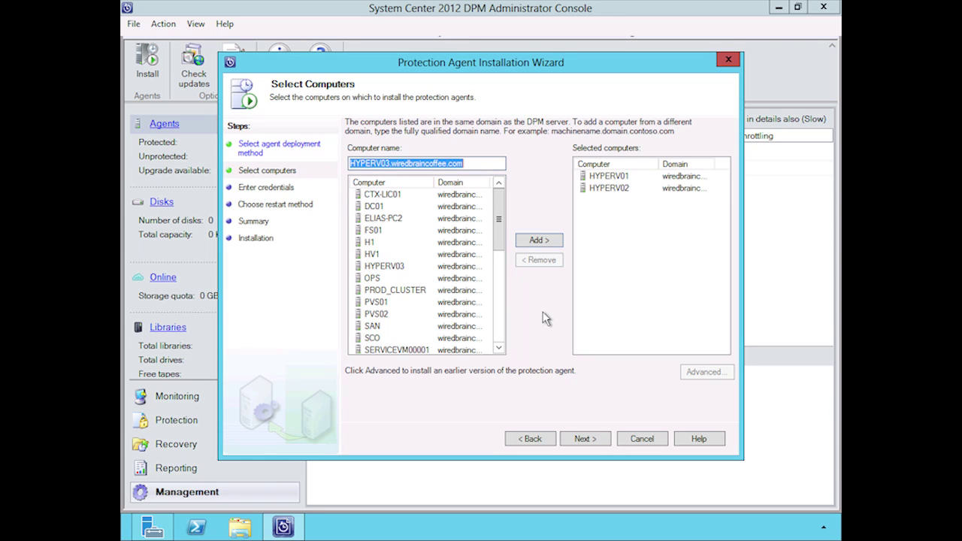
Enter the administrator user name and its password as the agent install credentials
left_click(585, 439)
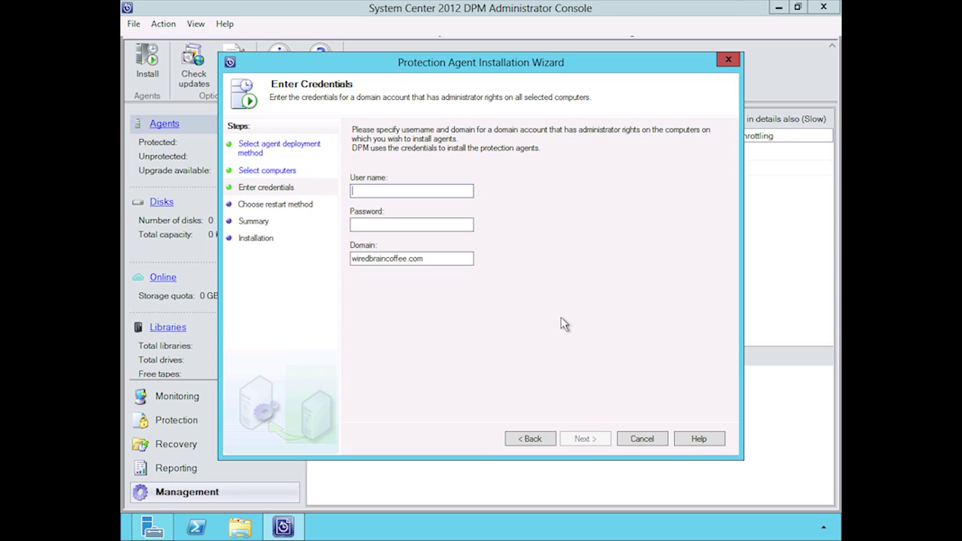
type("administr")
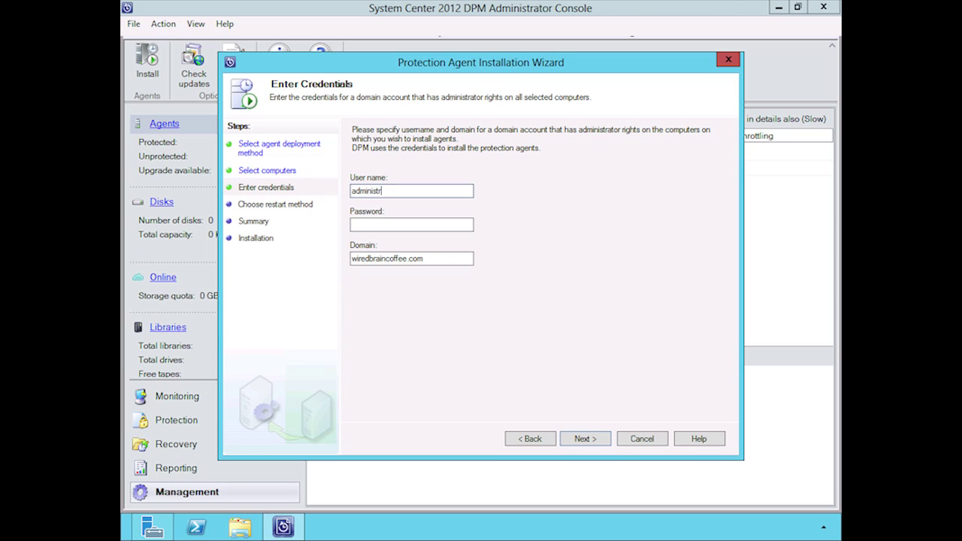
type("ator")
key("Tab")
type("Pass123!")
left_click(581, 439)
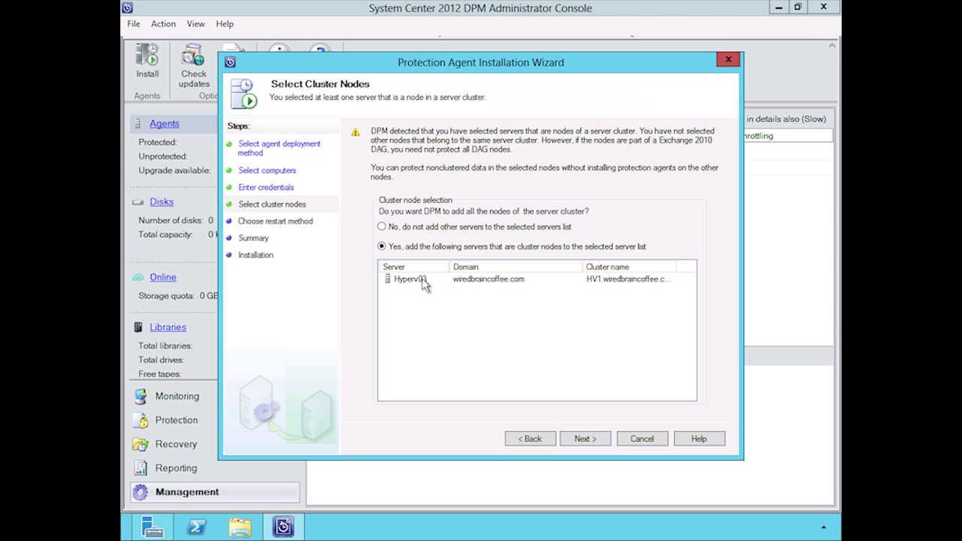
Add cluster node Hyperv03 from cluster HV1 to the selected servers
left_click(421, 280)
left_click(583, 442)
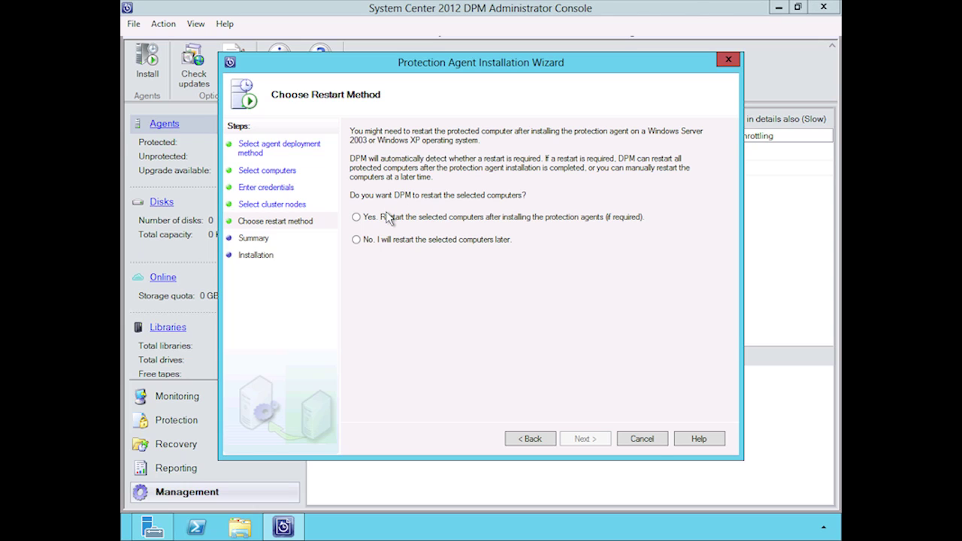
Choose to restart the computers later and review the summary for HYPERV01–03
left_click(358, 217)
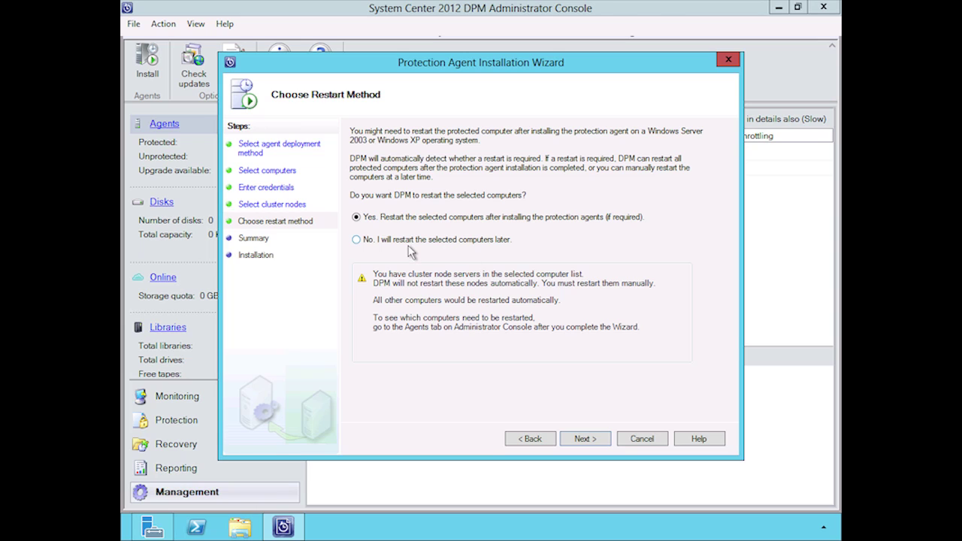
left_click(357, 240)
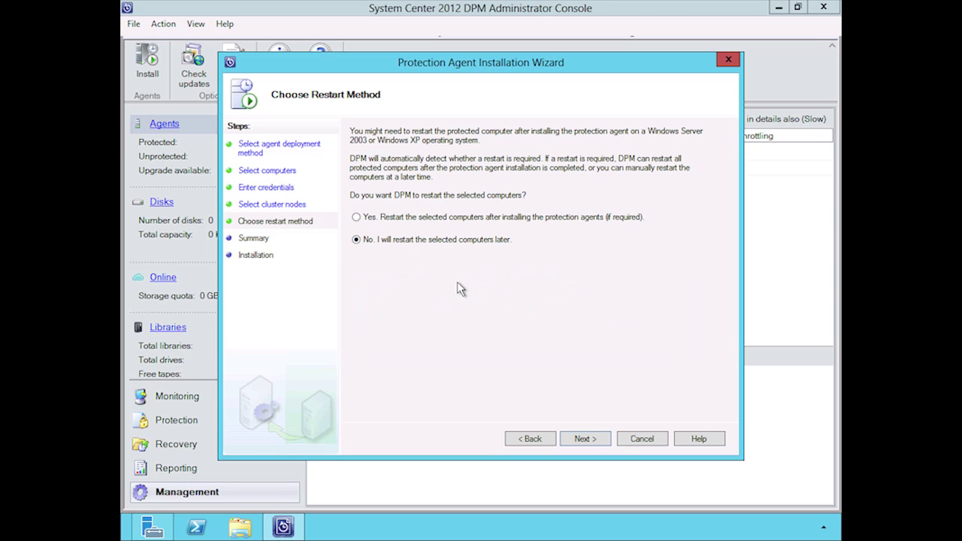
left_click(582, 442)
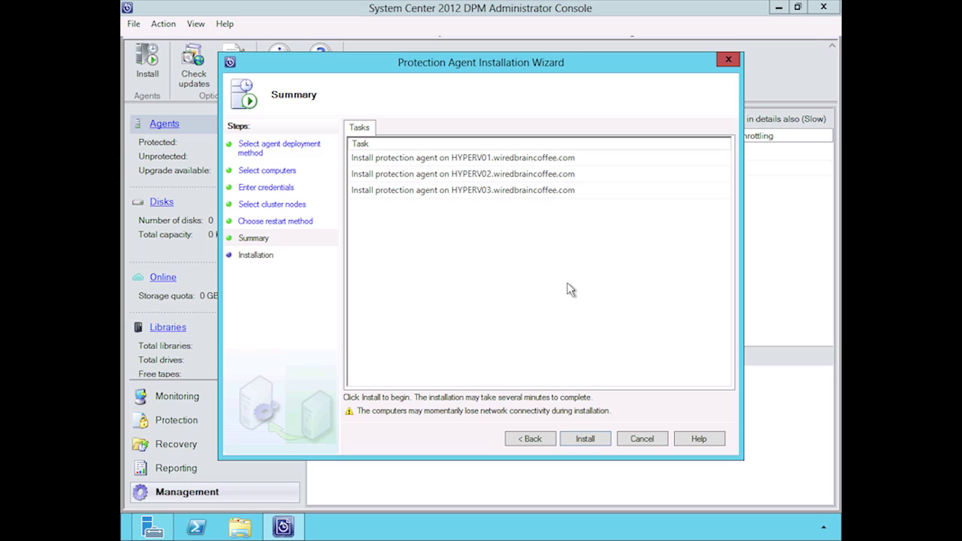
Install the three agents and return to the Agents list showing them as Installing
left_click(585, 442)
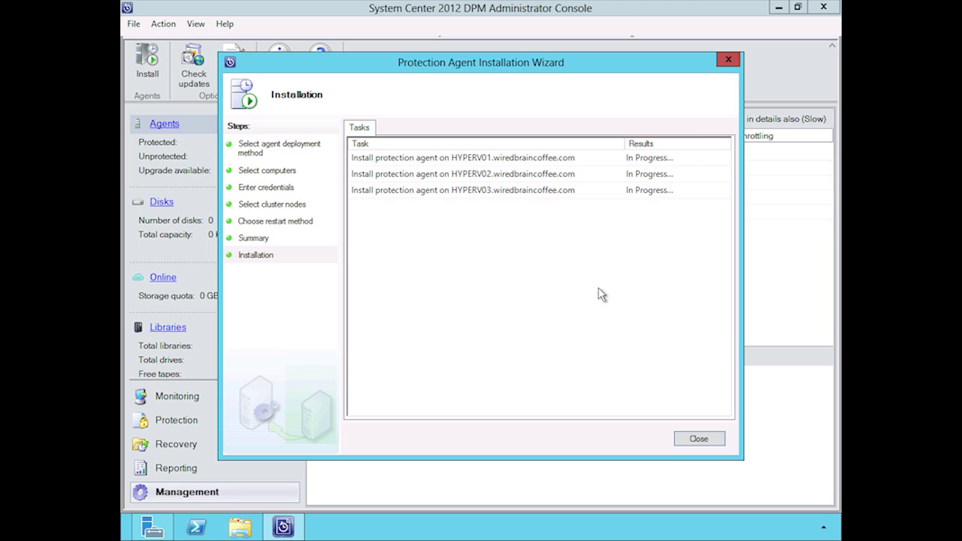
left_click(729, 62)
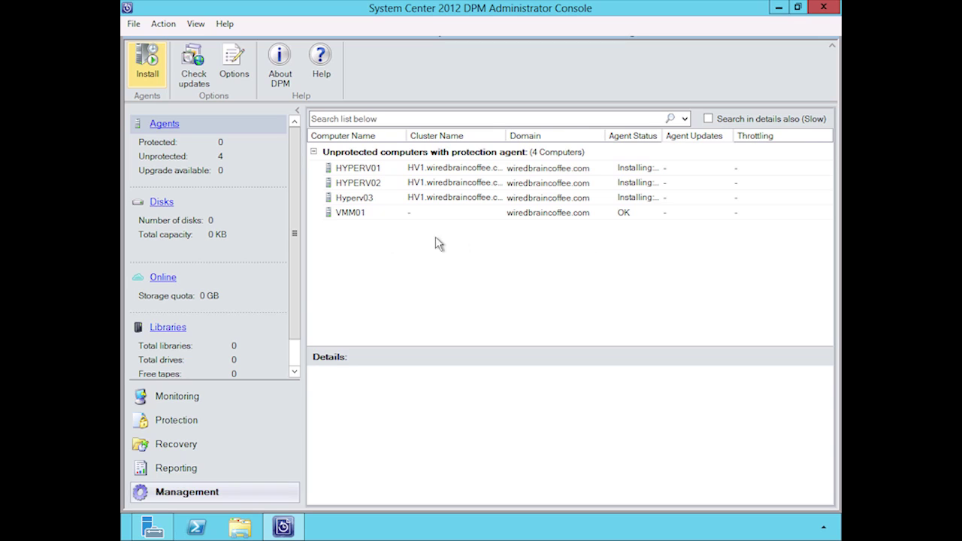
Show the Disks page and confirm no disks are available to add to the pool
left_click(162, 203)
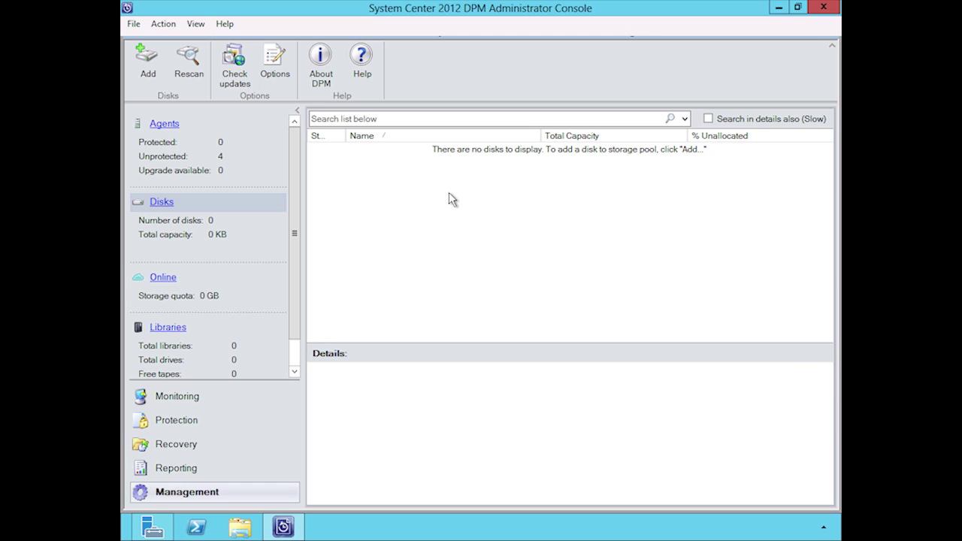
left_click(147, 60)
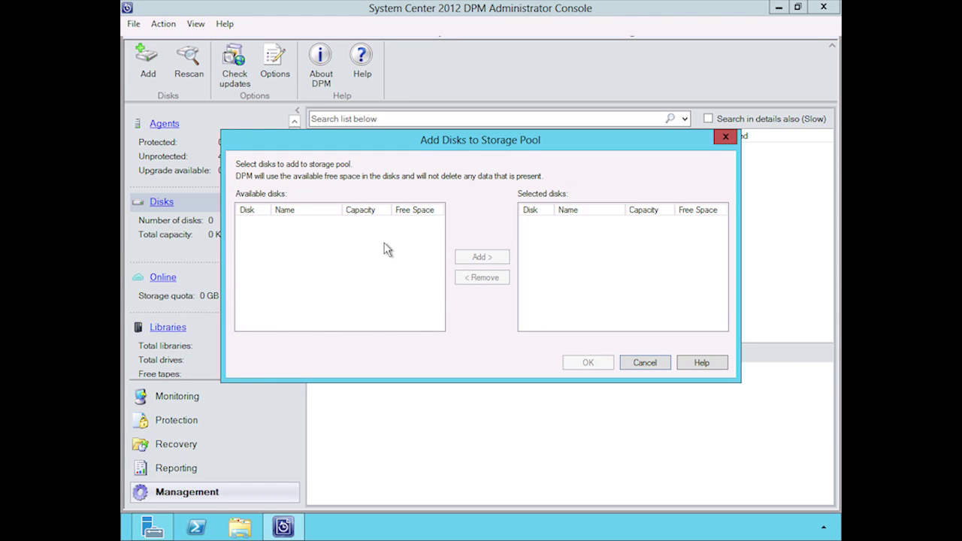
left_click(645, 363)
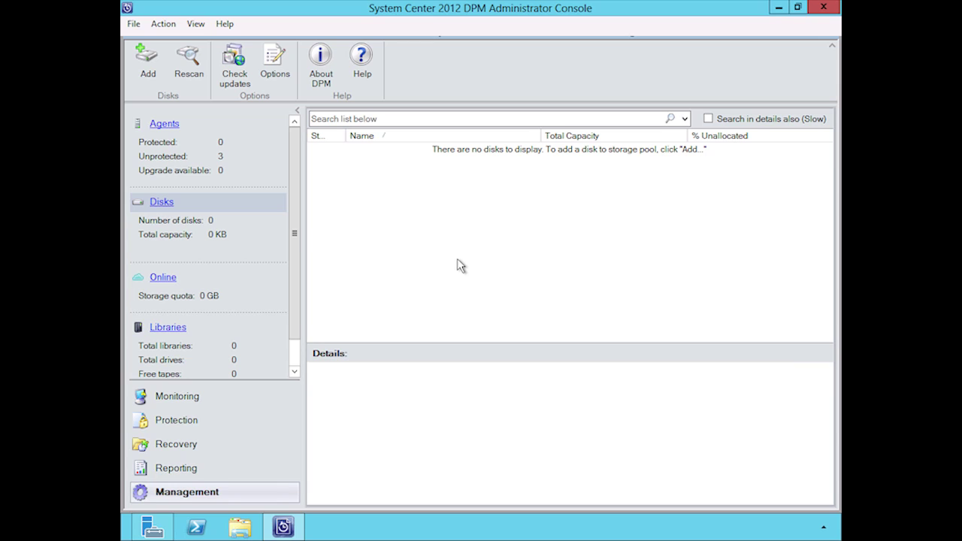
In Server Manager's disk list, bring the offline 250 GB disk 1 online
left_click(148, 531)
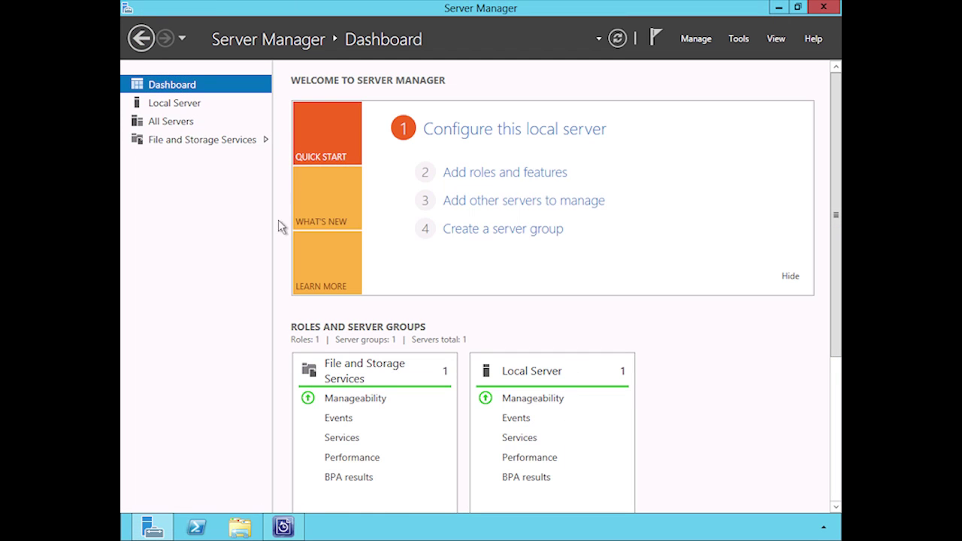
left_click(198, 143)
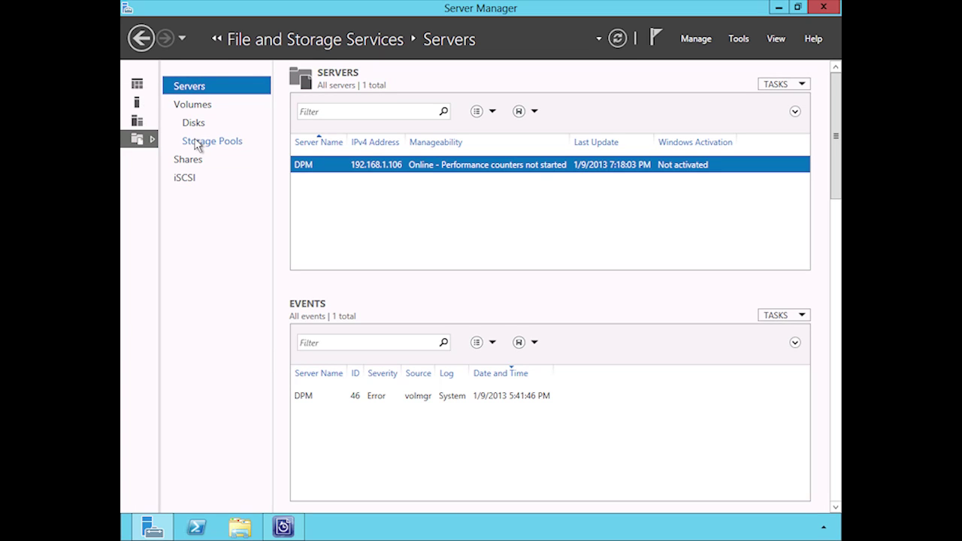
left_click(210, 124)
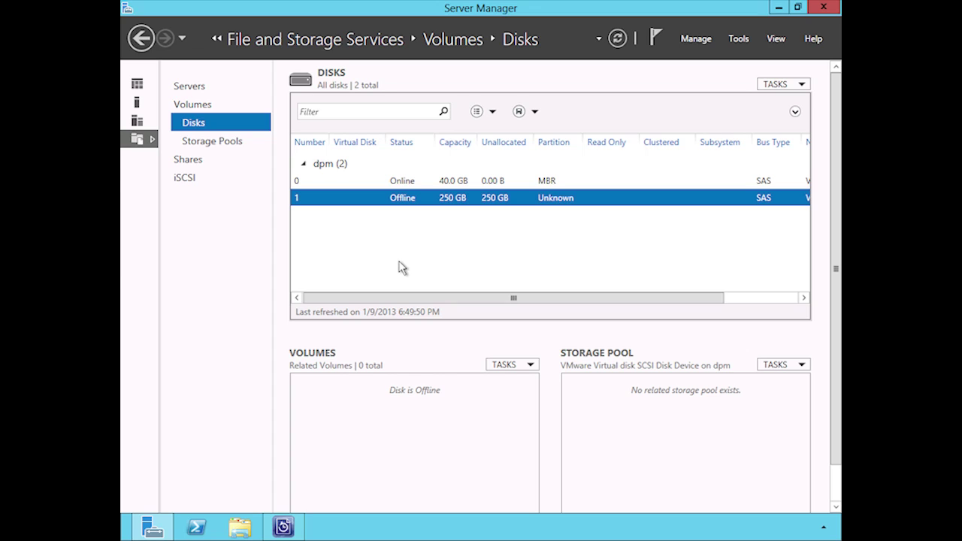
right_click(405, 202)
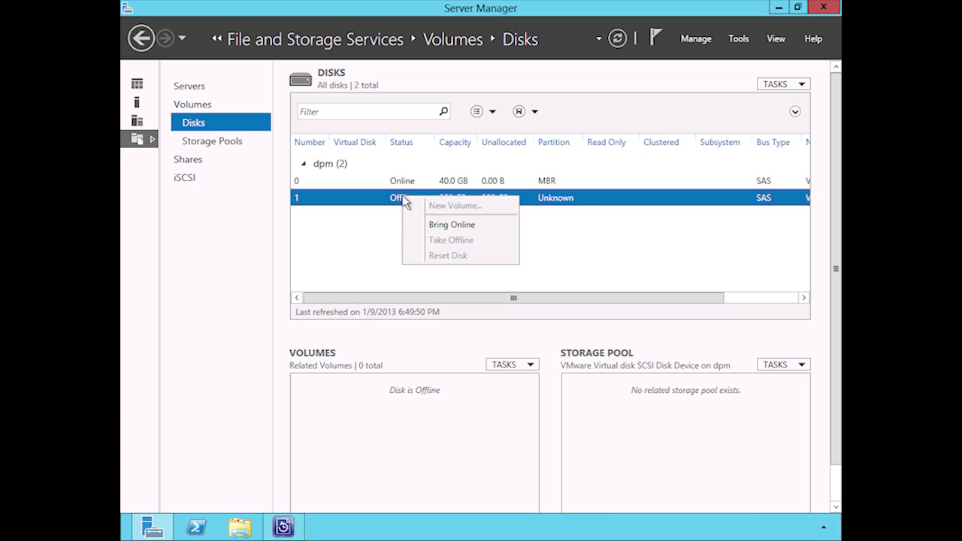
left_click(460, 225)
left_click(544, 318)
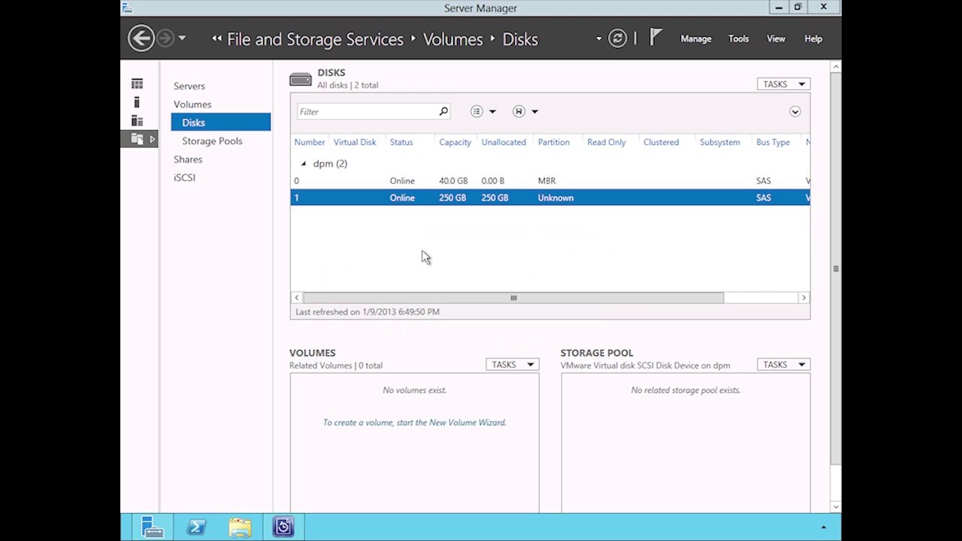
Initialize disk 1 as GPT and return to the DPM console
right_click(389, 202)
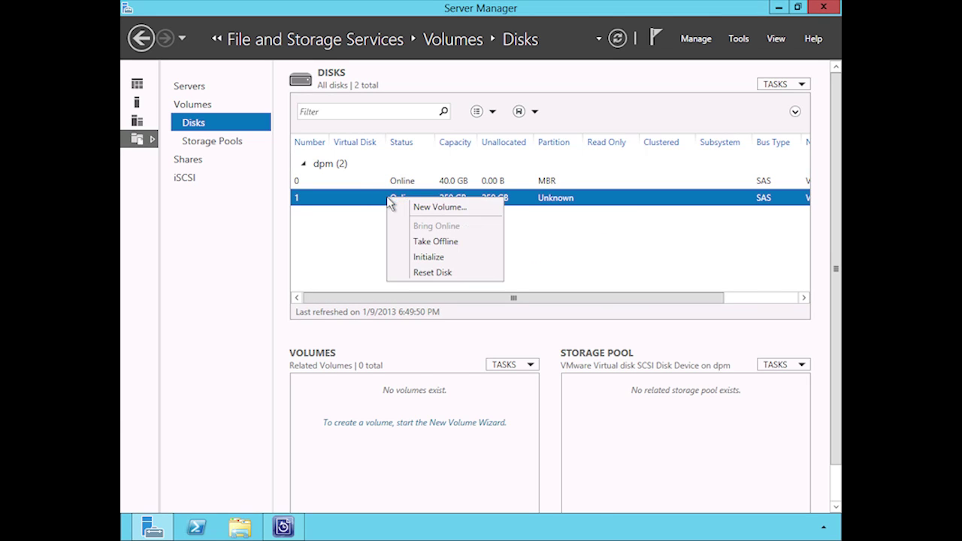
left_click(425, 258)
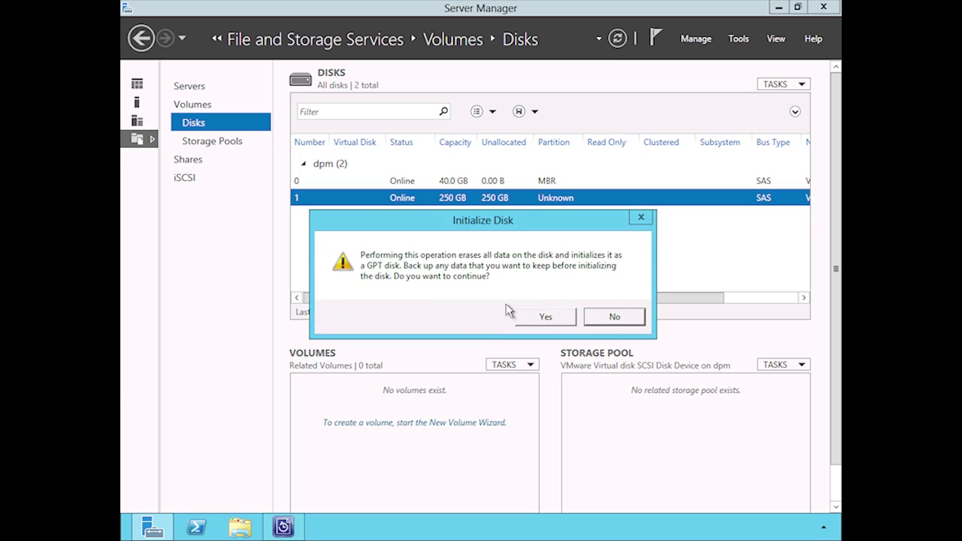
left_click(543, 319)
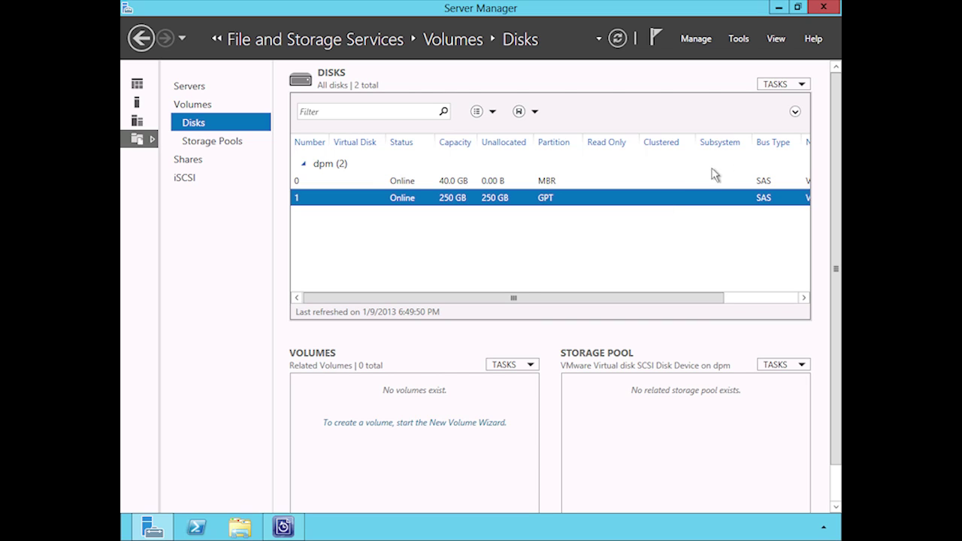
left_click(283, 526)
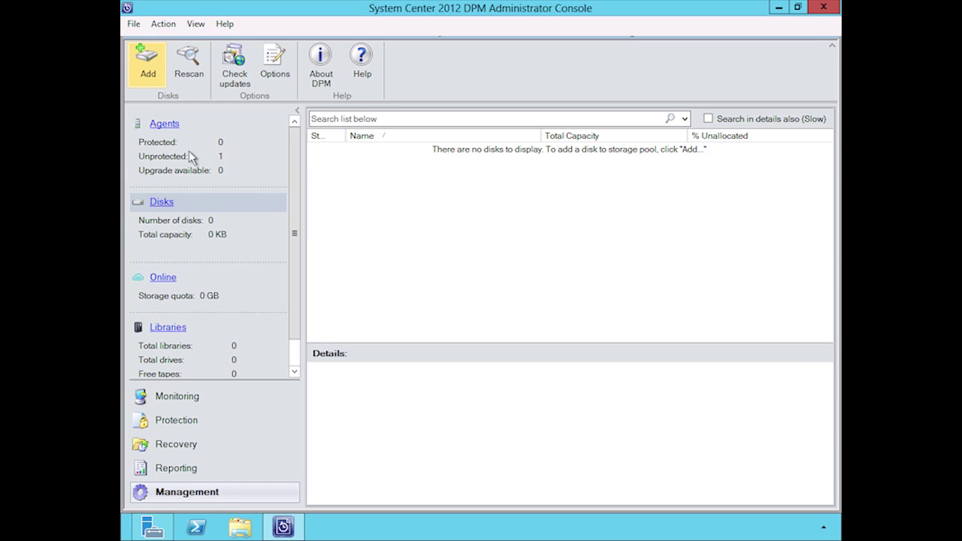
Add the 249.87 GB Disk 1 to the pool as dynamic, then view the Agents list
left_click(146, 64)
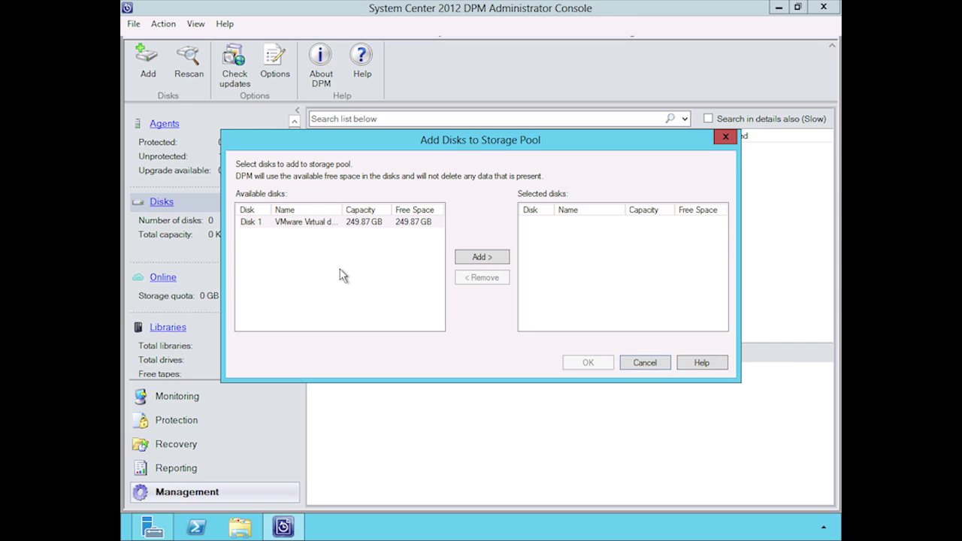
left_click(357, 224)
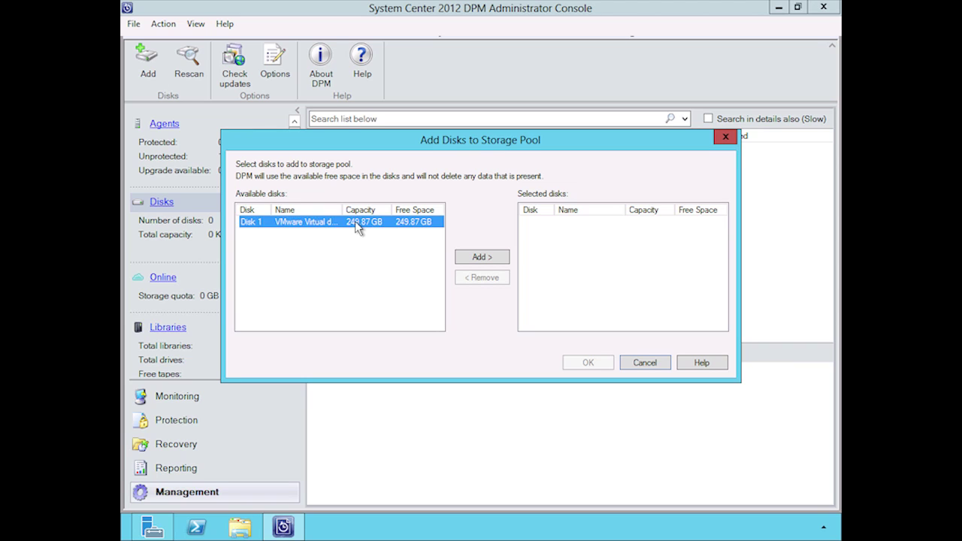
left_click(488, 259)
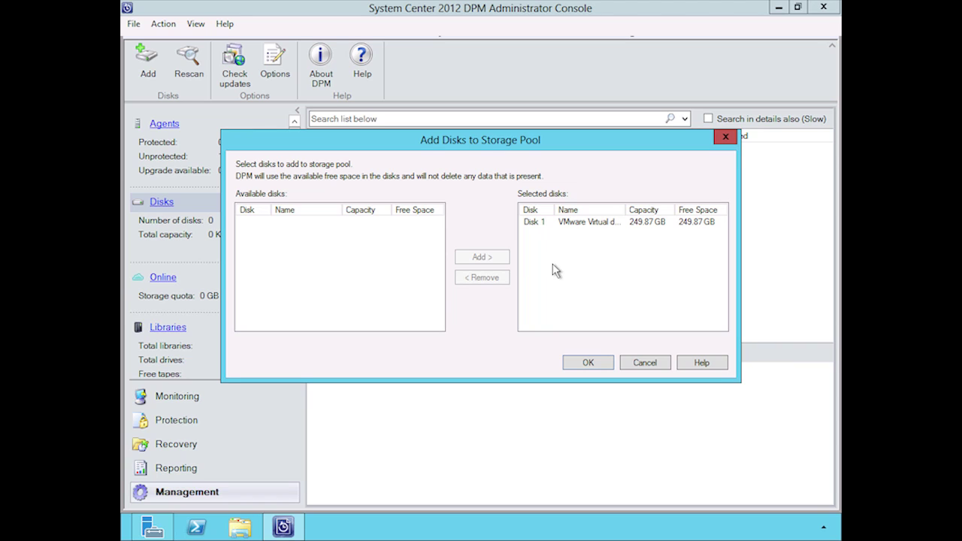
left_click(586, 362)
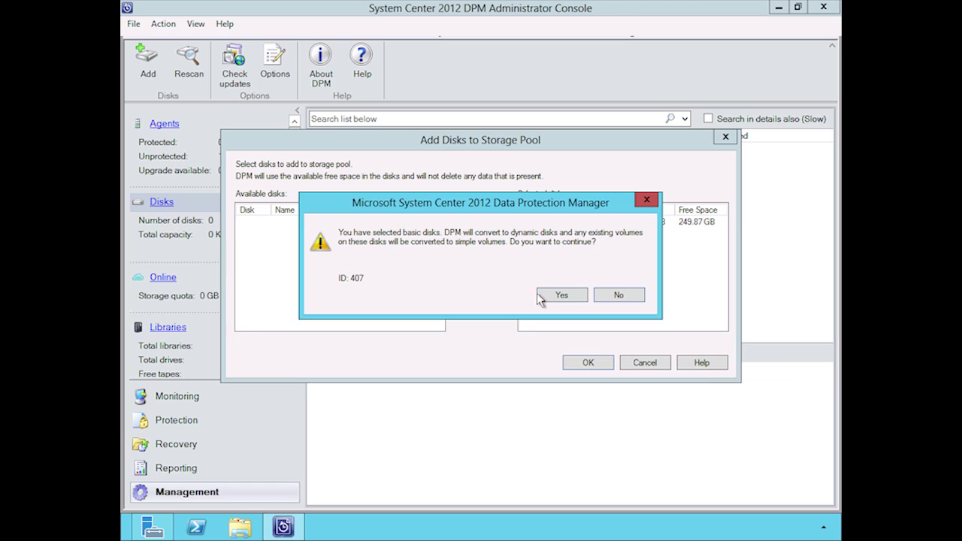
left_click(562, 296)
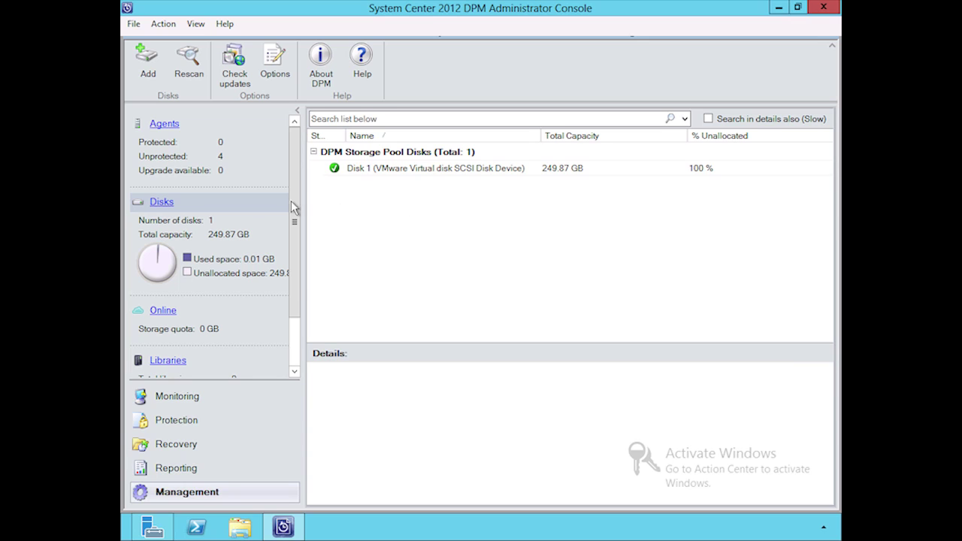
left_click(159, 126)
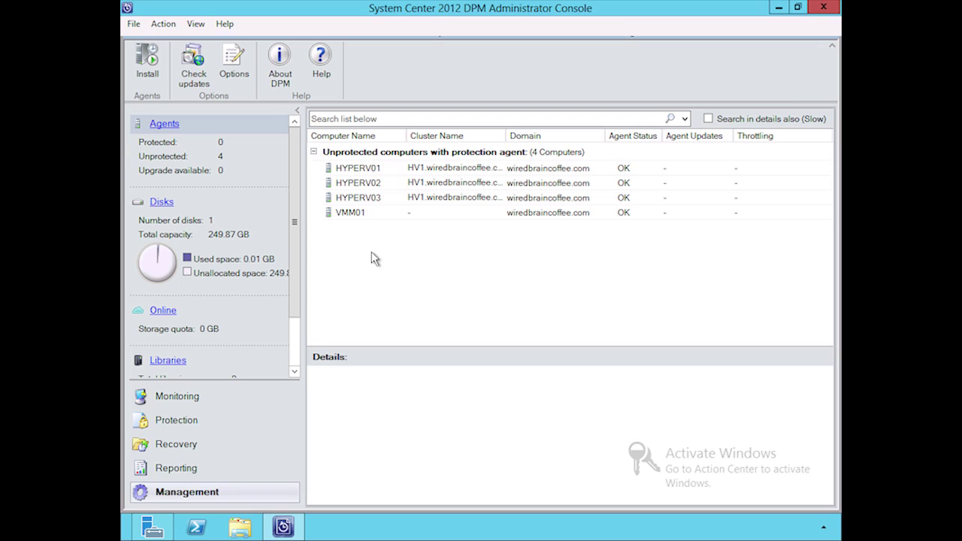